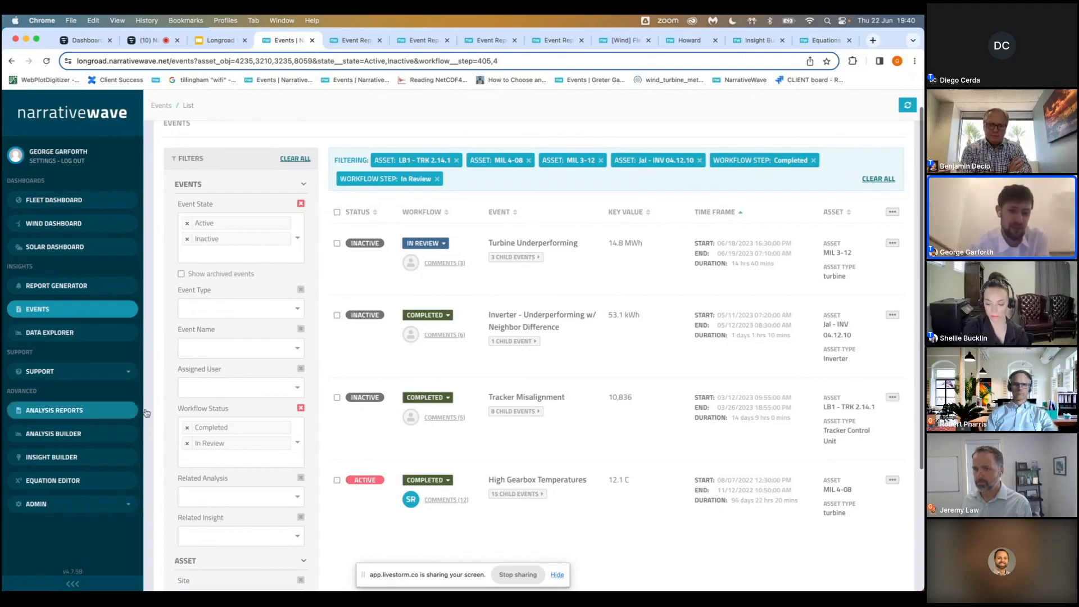
Look through the event list's filters, including the options offered for site and assigned user.
scroll(197, 387, "down", 1)
scroll(198, 388, "down", 1)
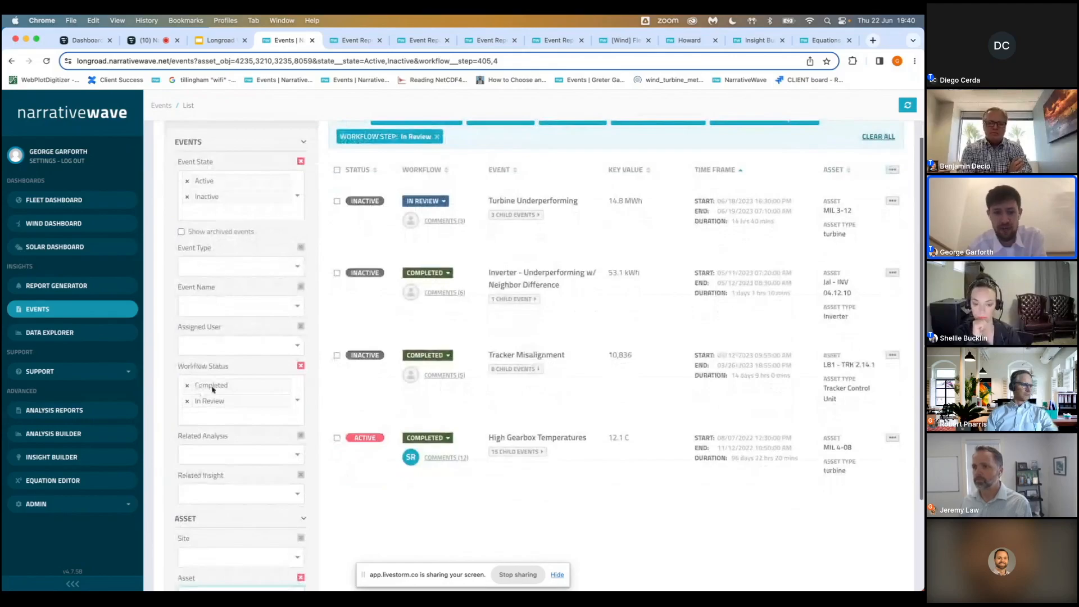
scroll(212, 389, "down", 1)
scroll(194, 399, "down", 1)
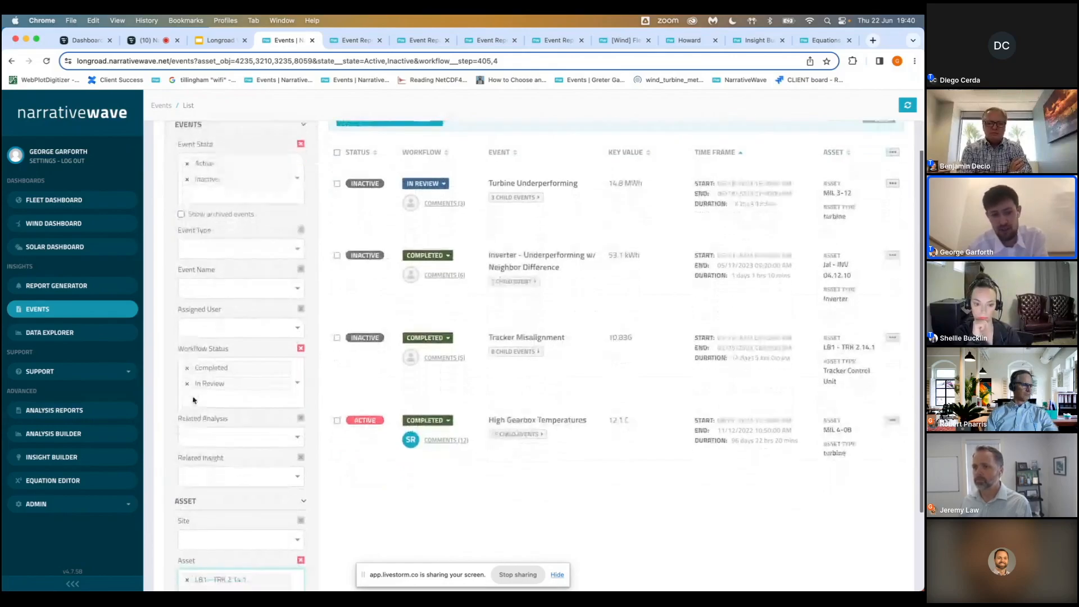
scroll(194, 396, "down", 5)
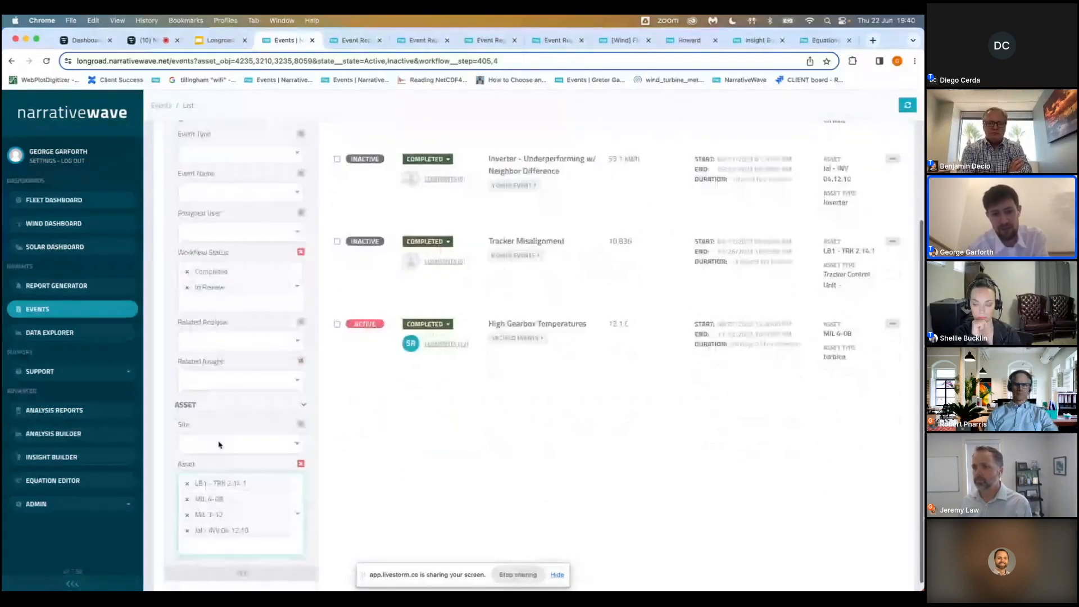
scroll(265, 512, "up", 2)
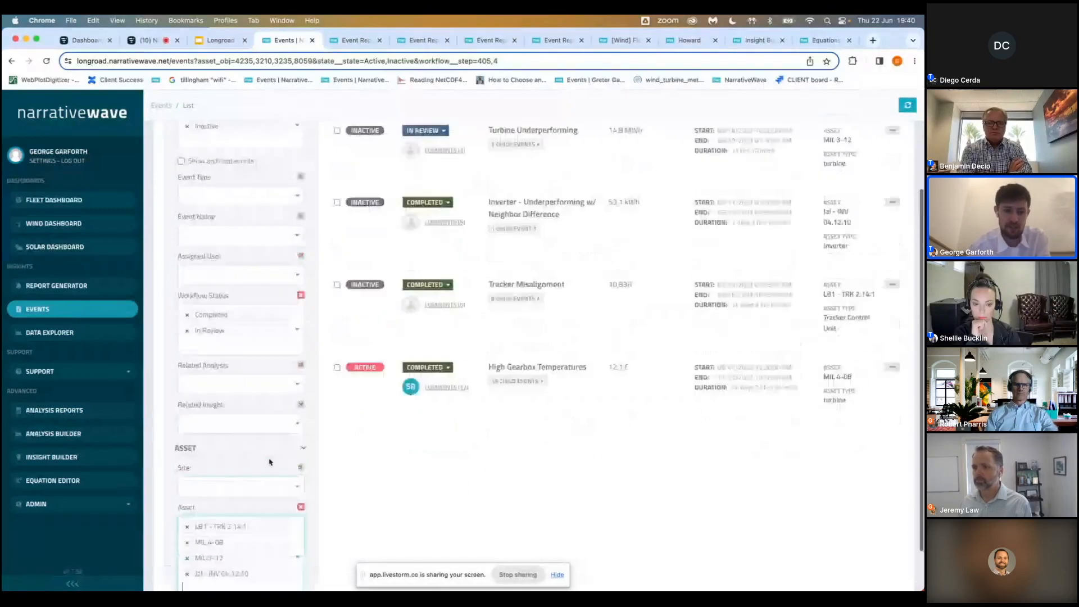
left_click(244, 476)
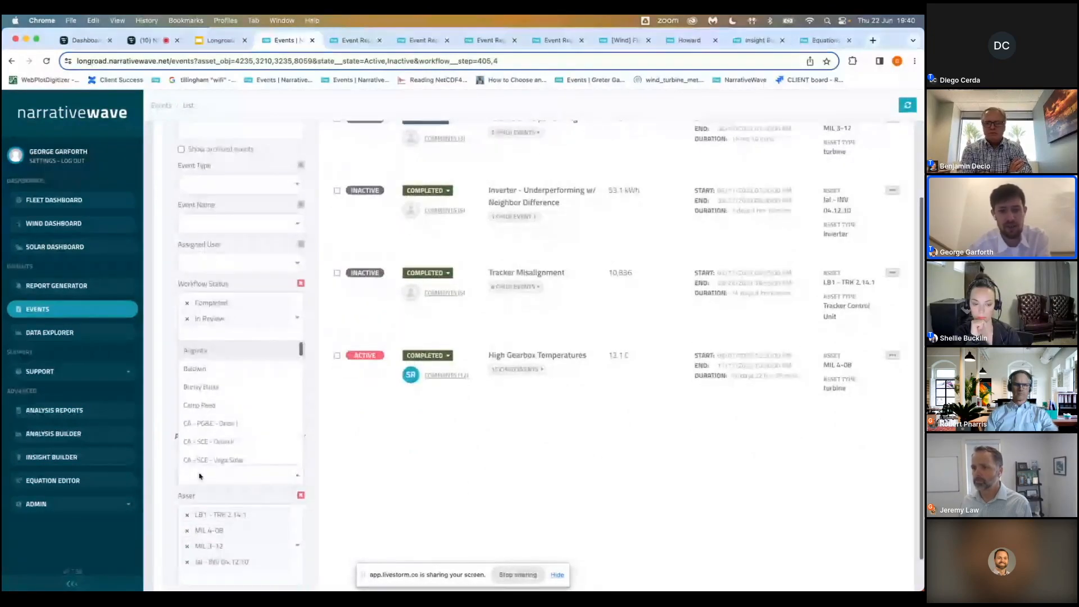
scroll(291, 299, "up", 3)
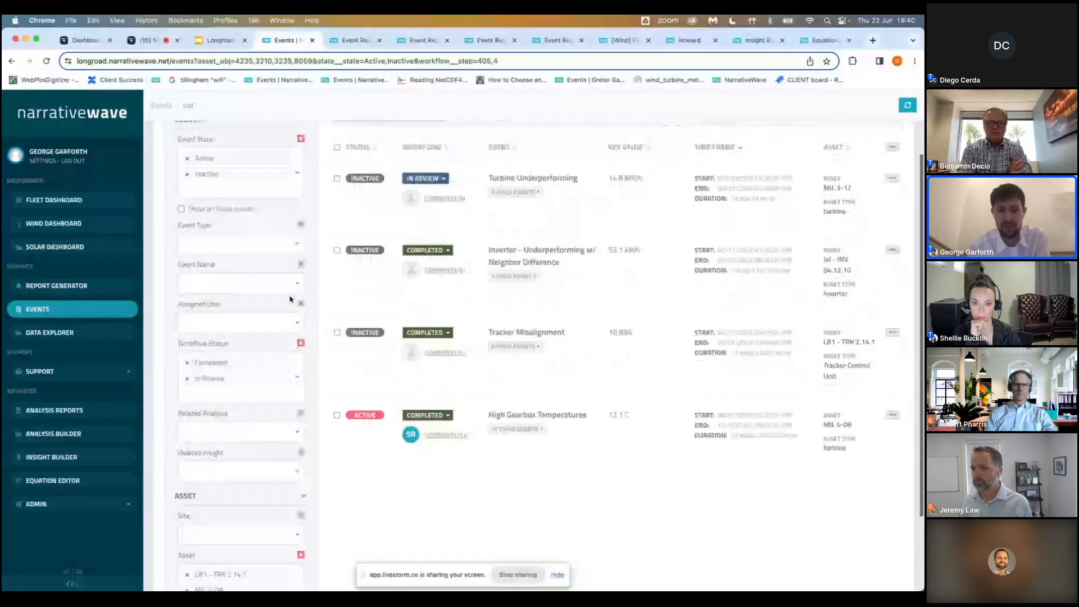
left_click(284, 321)
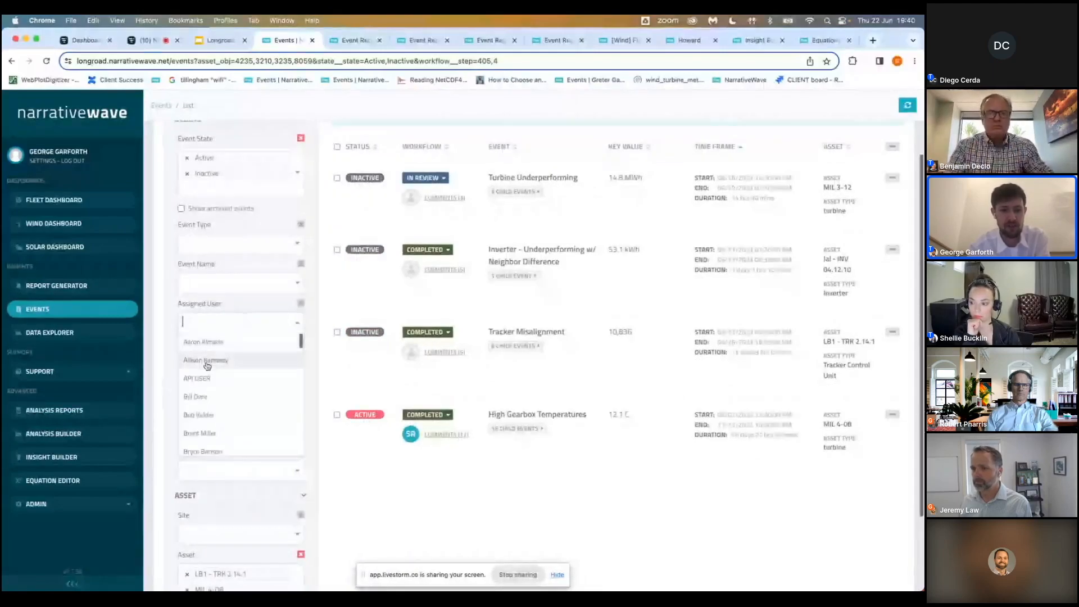
left_click(169, 366)
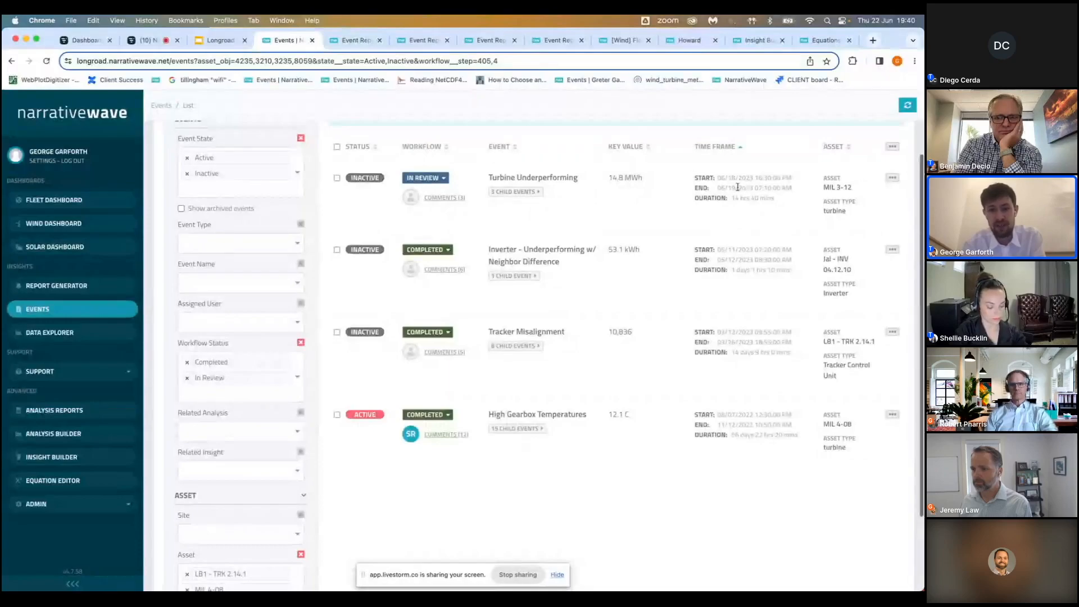
View the workflow statuses available for the Turbine Underperforming event without changing its status.
left_click(441, 178)
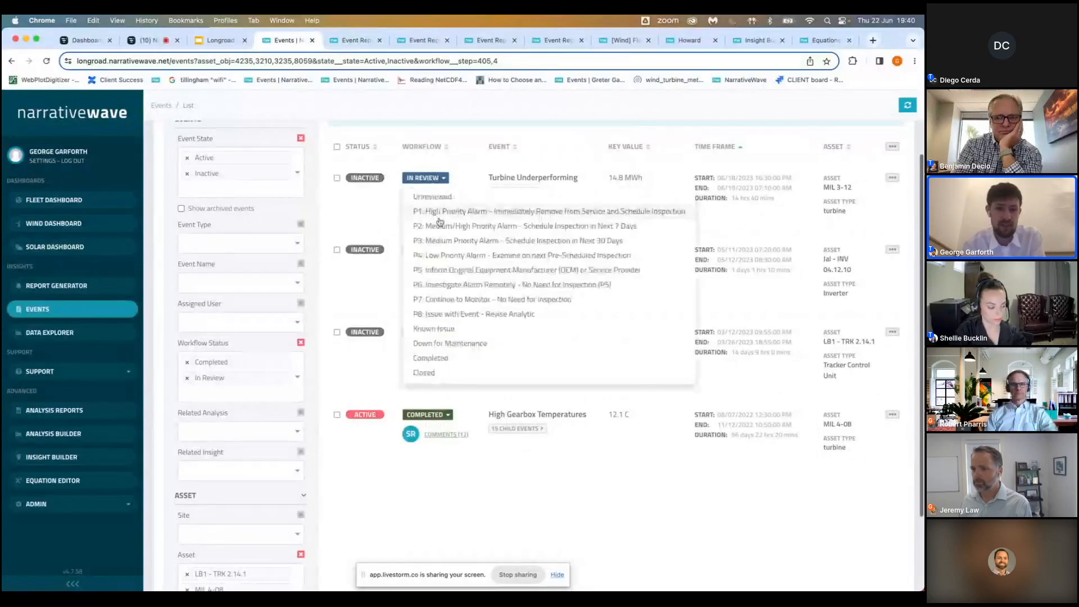
left_click(371, 204)
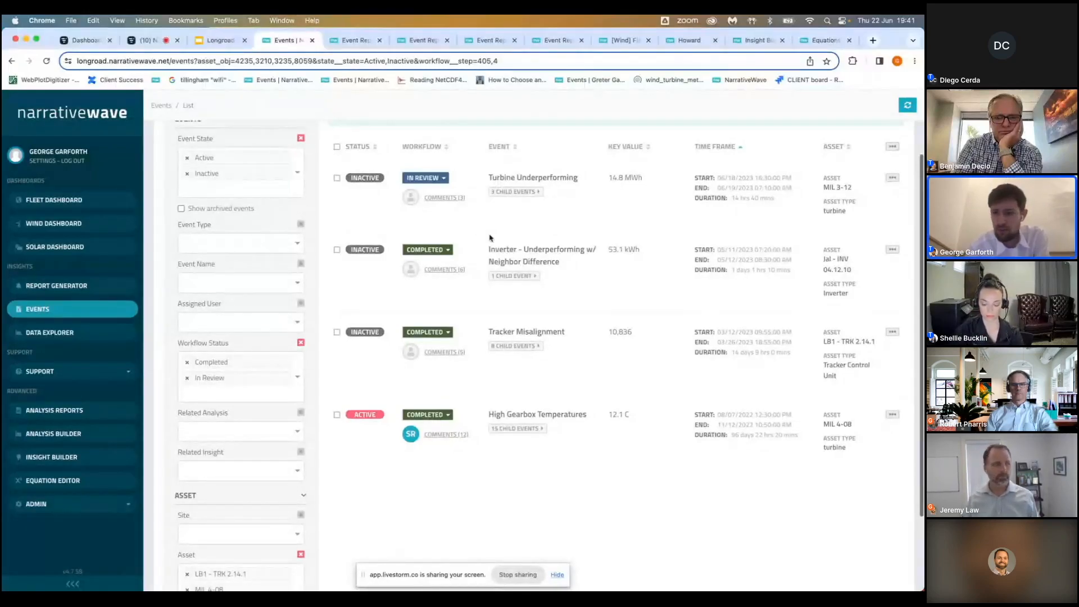
Open the Inverter - Underperforming w/ Neighbor Difference event report and read its summary and triggering conditions.
left_click(500, 250)
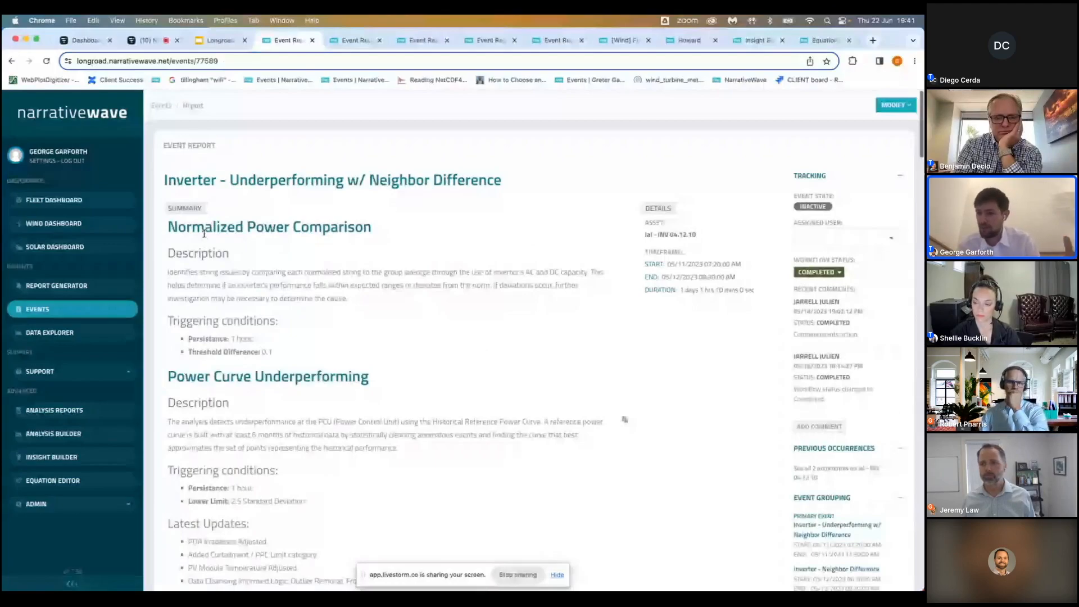
scroll(204, 233, "down", 1)
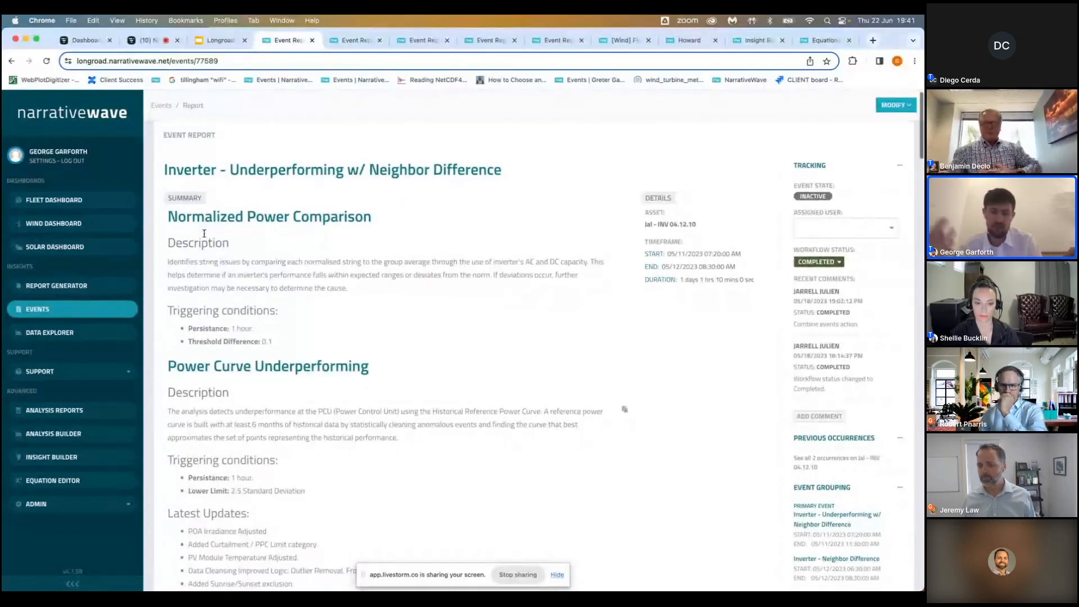
scroll(204, 233, "down", 1)
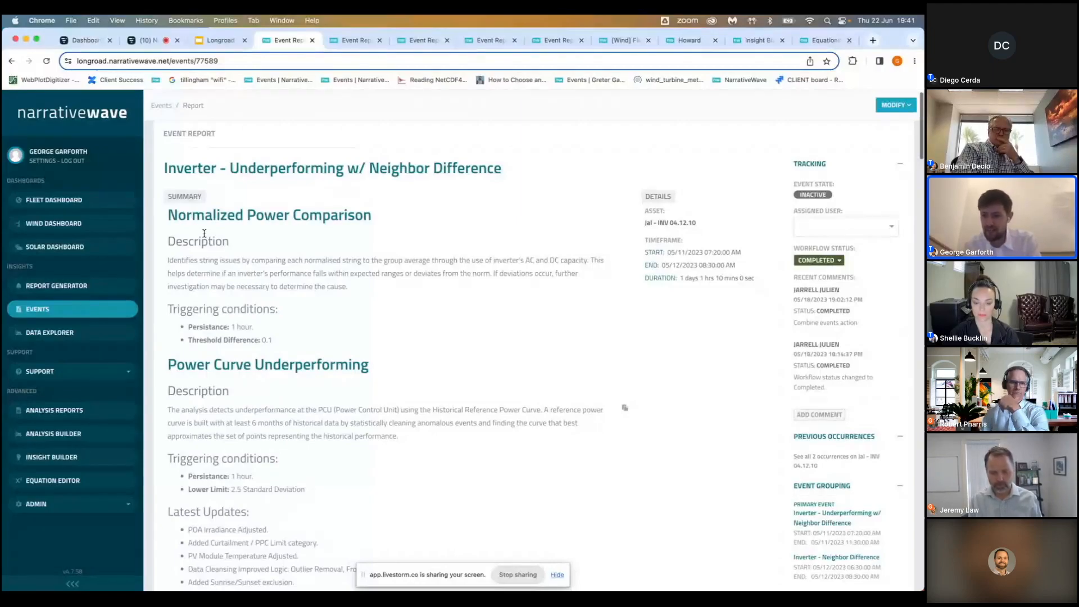
scroll(204, 234, "down", 1)
scroll(204, 234, "down", 1)
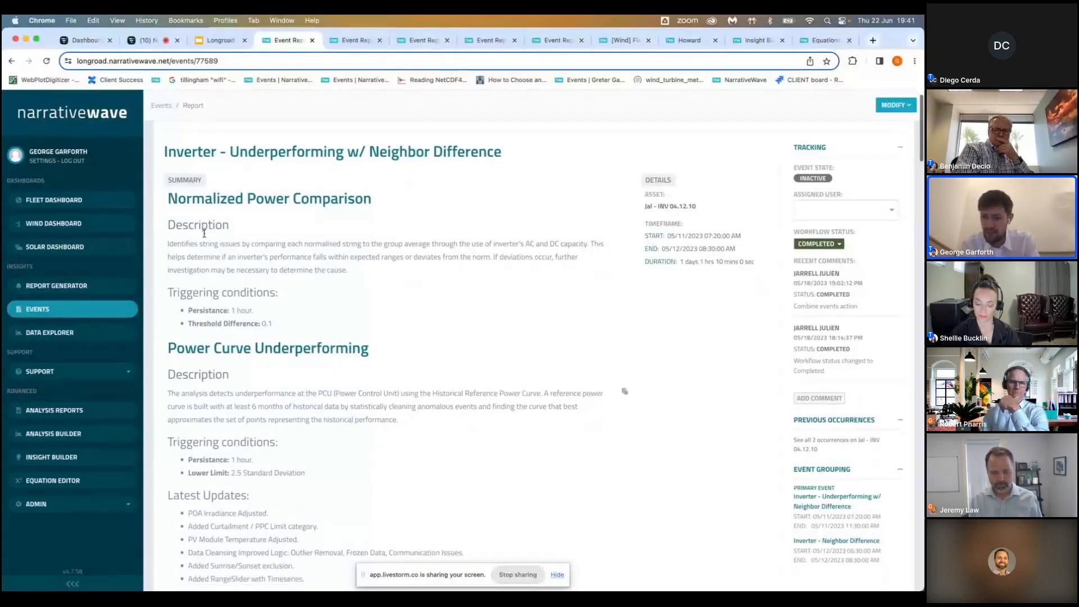
scroll(203, 234, "down", 1)
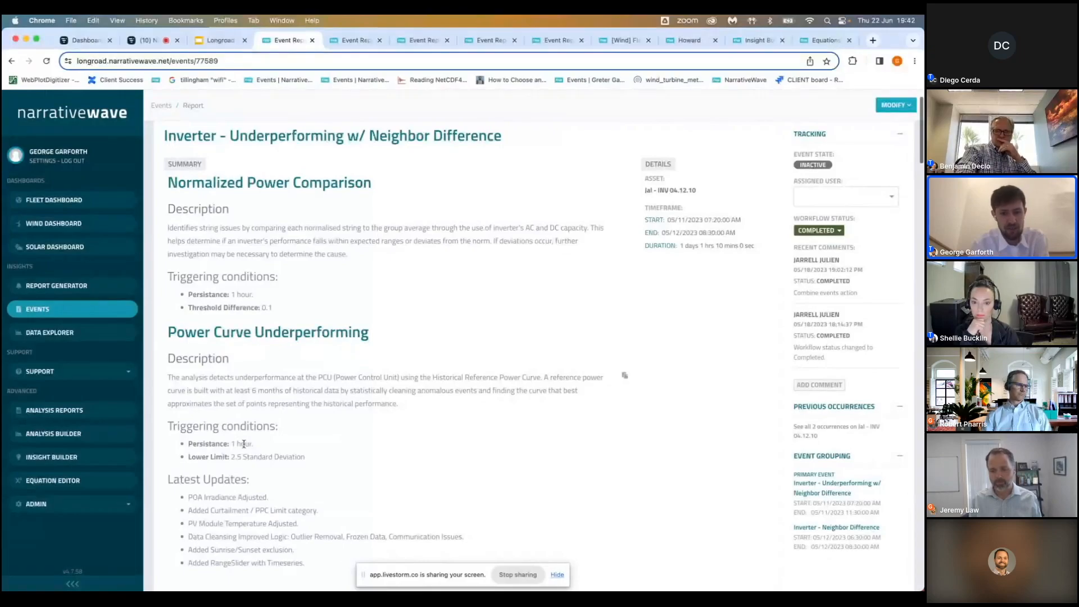
Make the report's Reference Power Curve chart interactive and examine its underperforming points.
scroll(160, 477, "down", 20)
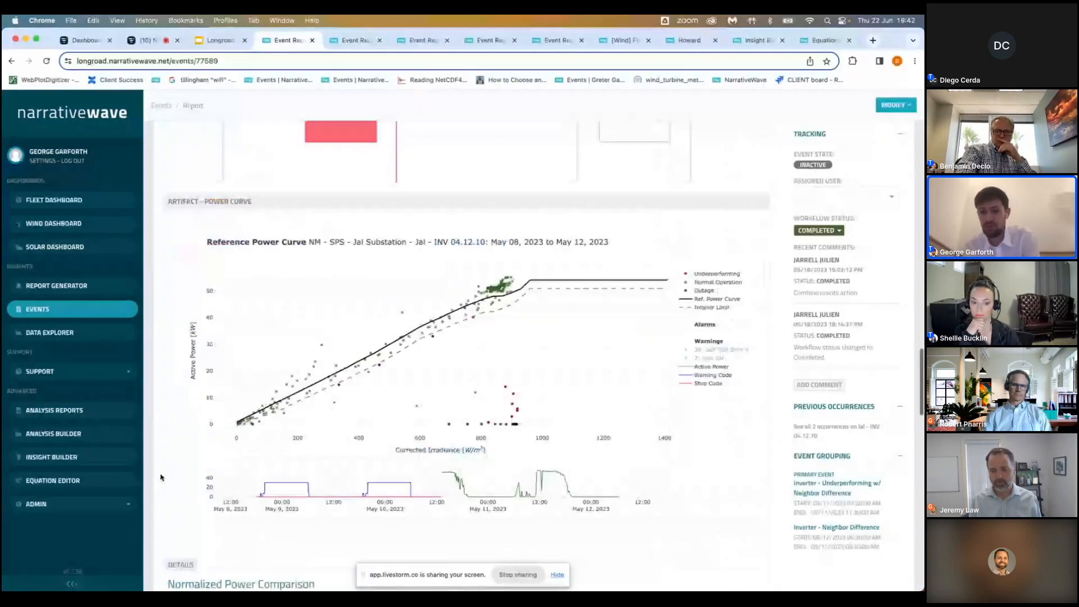
scroll(160, 477, "down", 3)
scroll(160, 477, "up", 2)
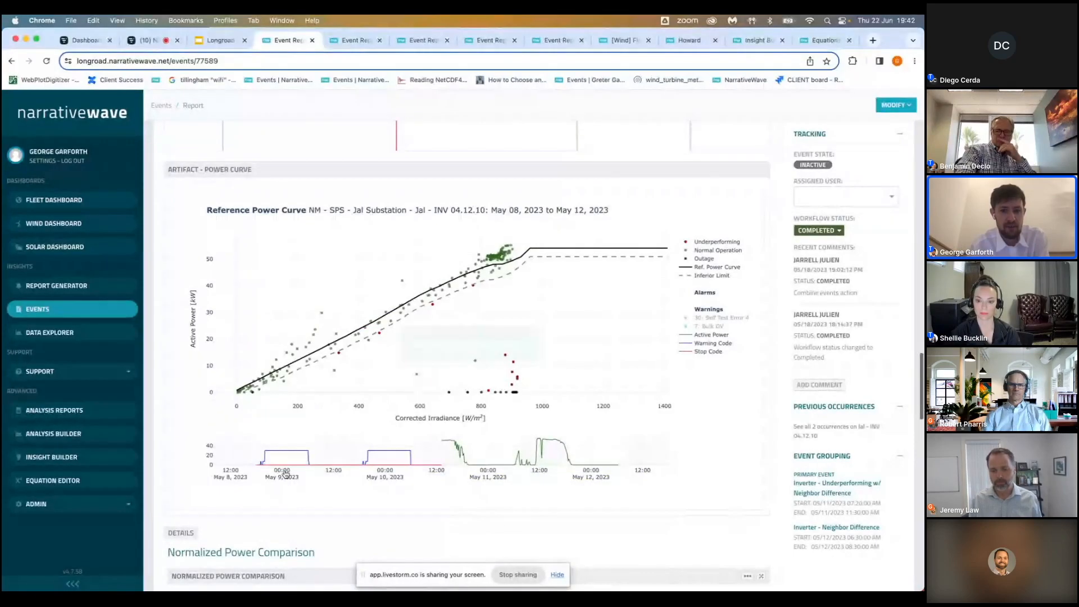
mouse_move(425, 297)
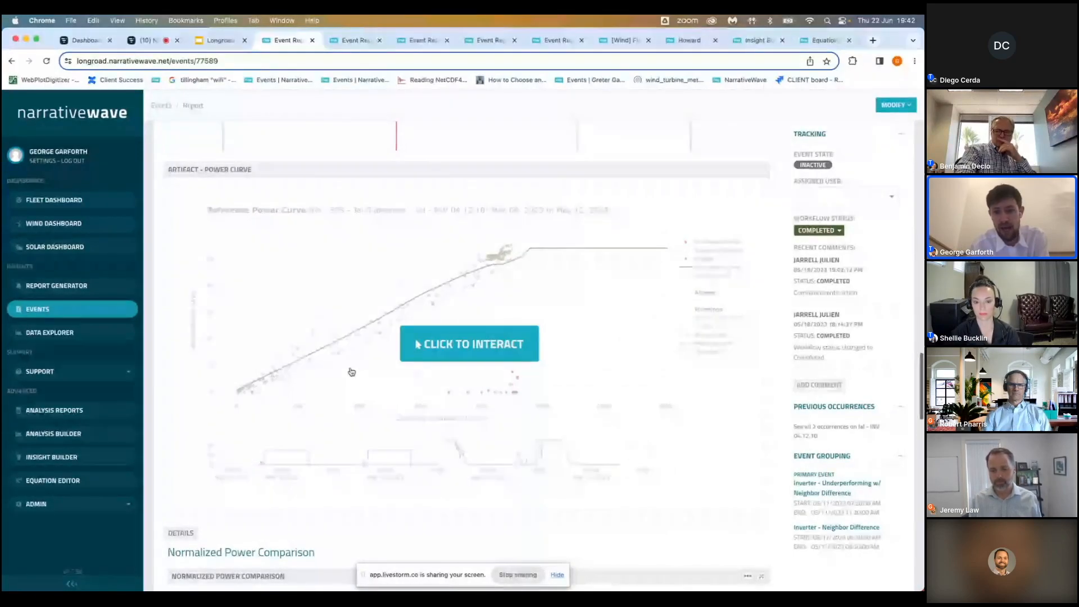
left_click(352, 371)
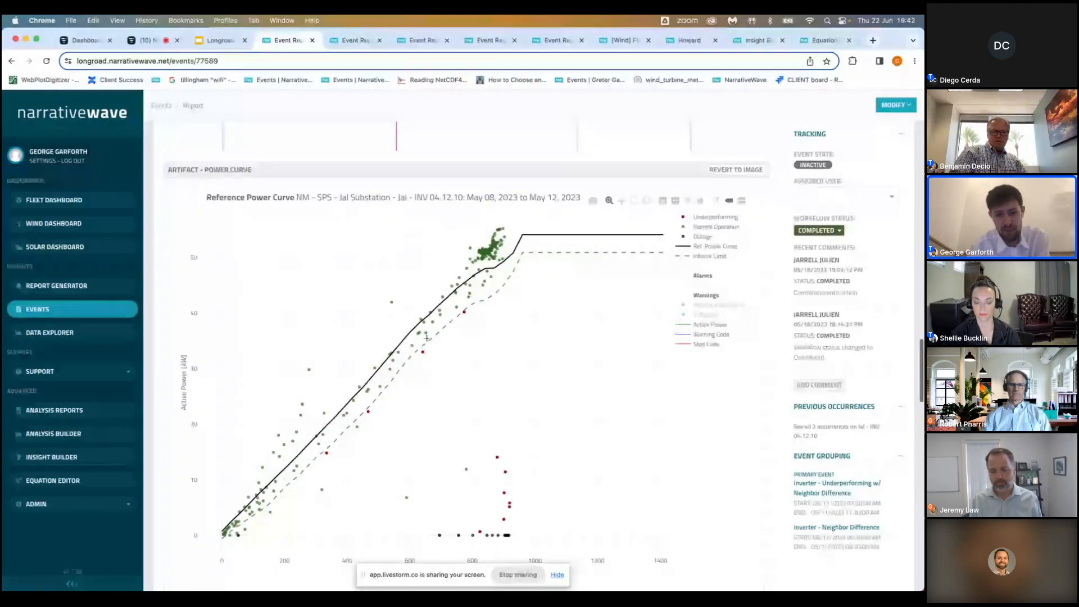
mouse_move(501, 492)
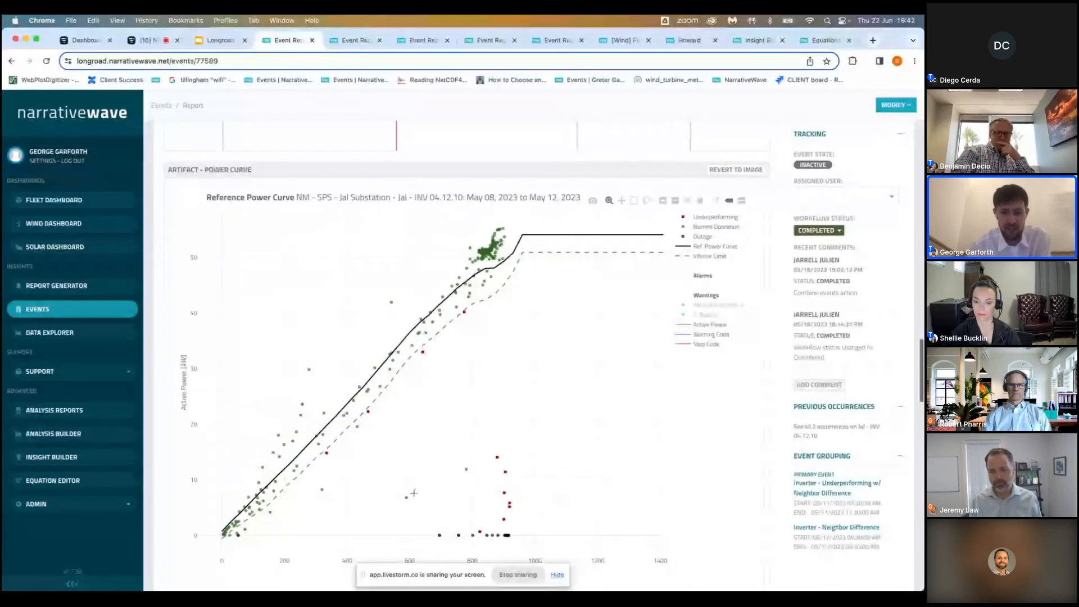
Examine the Normalized Power Comparison chart in the report's details section.
scroll(152, 406, "down", 2)
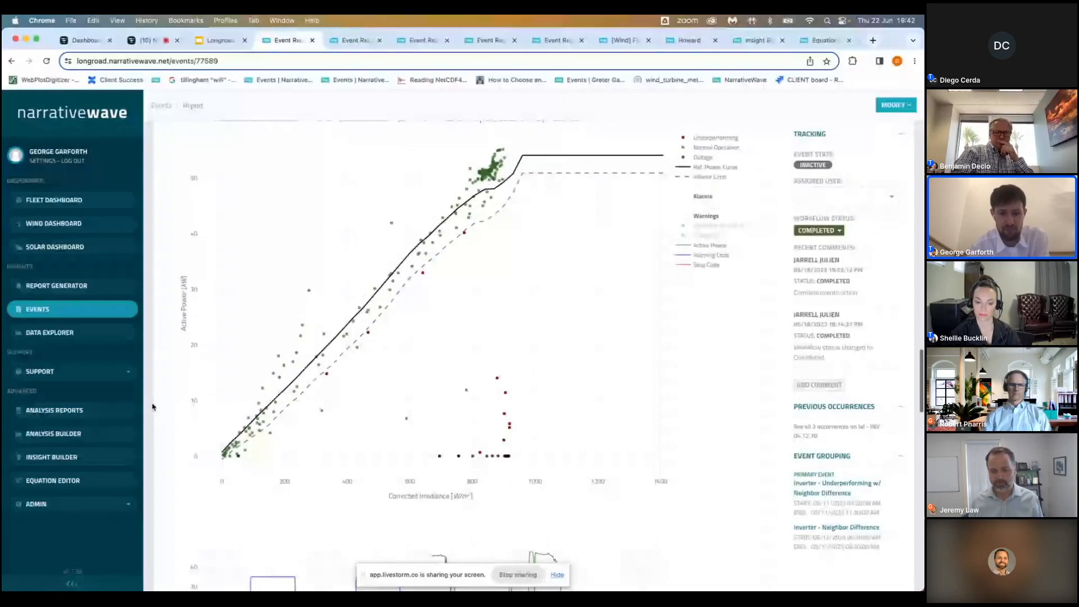
scroll(152, 406, "down", 5)
scroll(169, 416, "down", 6)
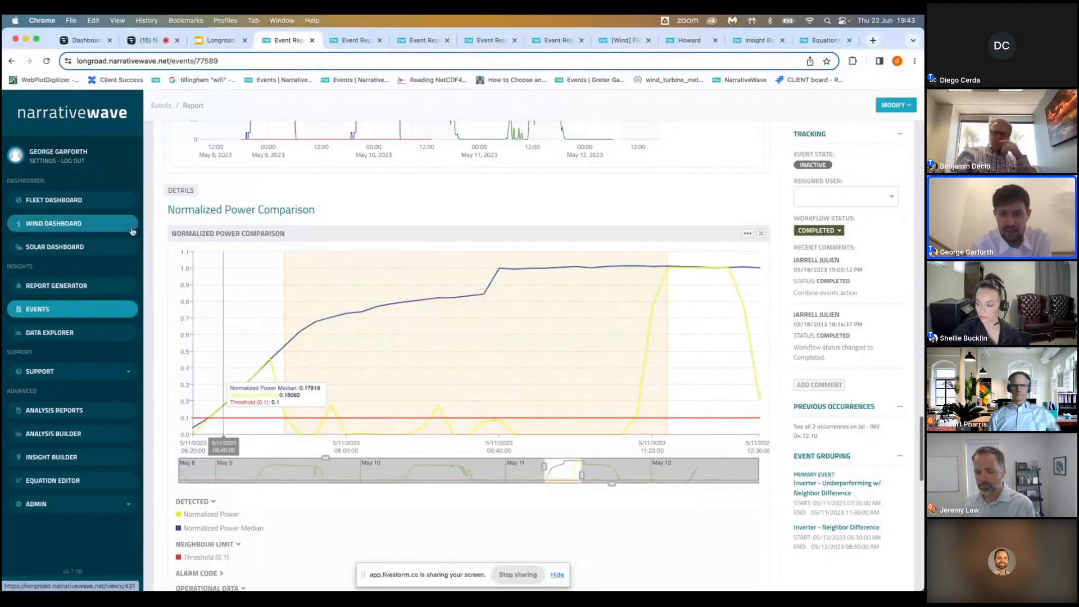
Open the insight path's Inverter Underperforming step in the insight editor and close its settings without saving.
scroll(156, 251, "up", 8)
scroll(156, 251, "up", 2)
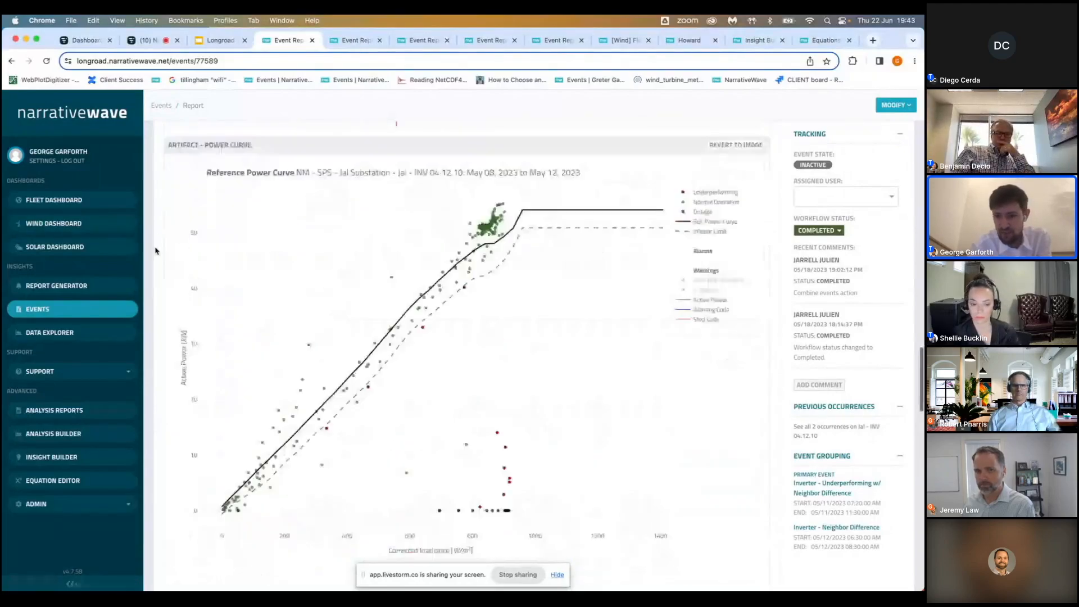
scroll(156, 250, "up", 3)
scroll(155, 250, "up", 3)
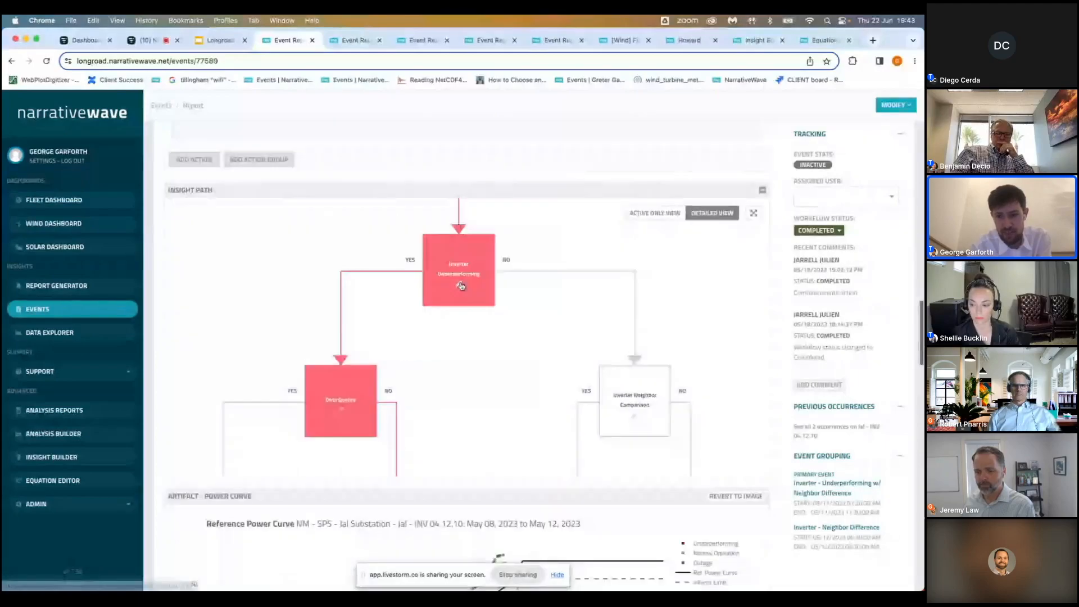
left_click(461, 286)
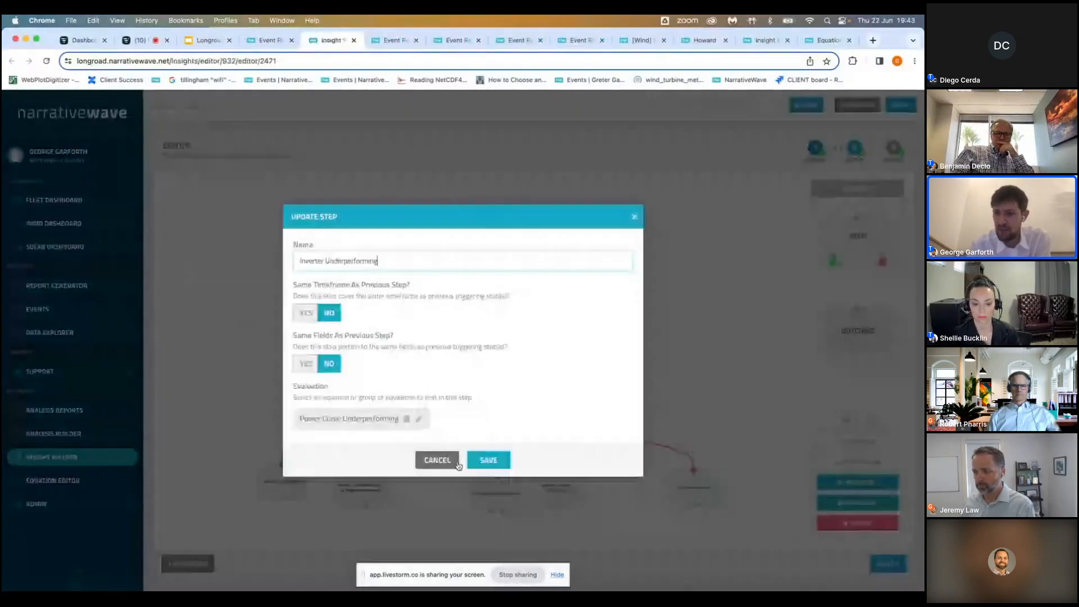
left_click(437, 460)
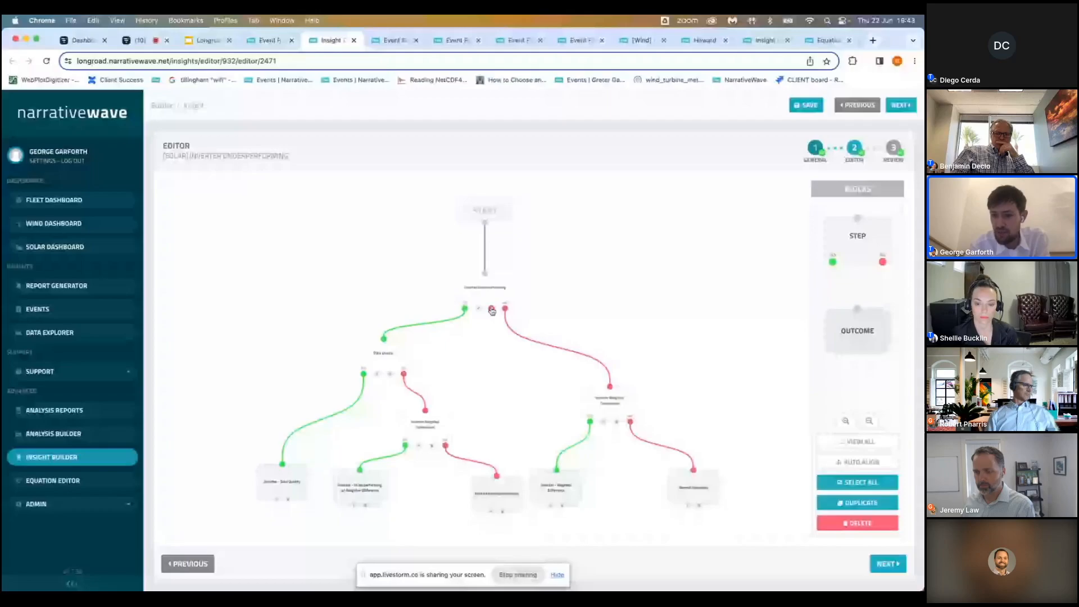
Shift the Inverter Underperforming block slightly sideways in the flowchart and return it beneath START.
left_click_drag(495, 288, 493, 288)
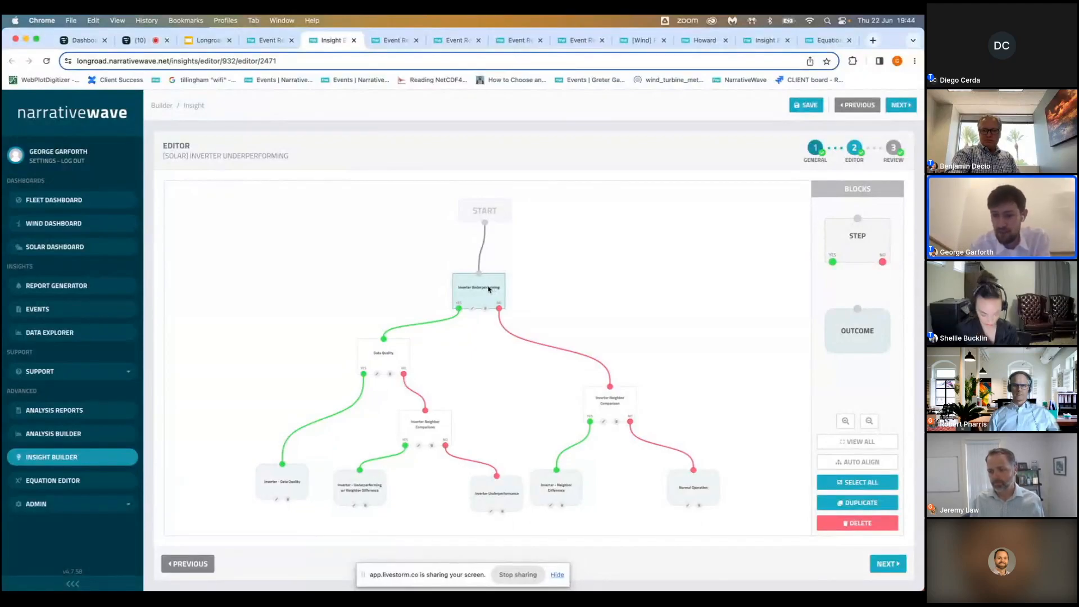
left_click_drag(485, 289, 493, 291)
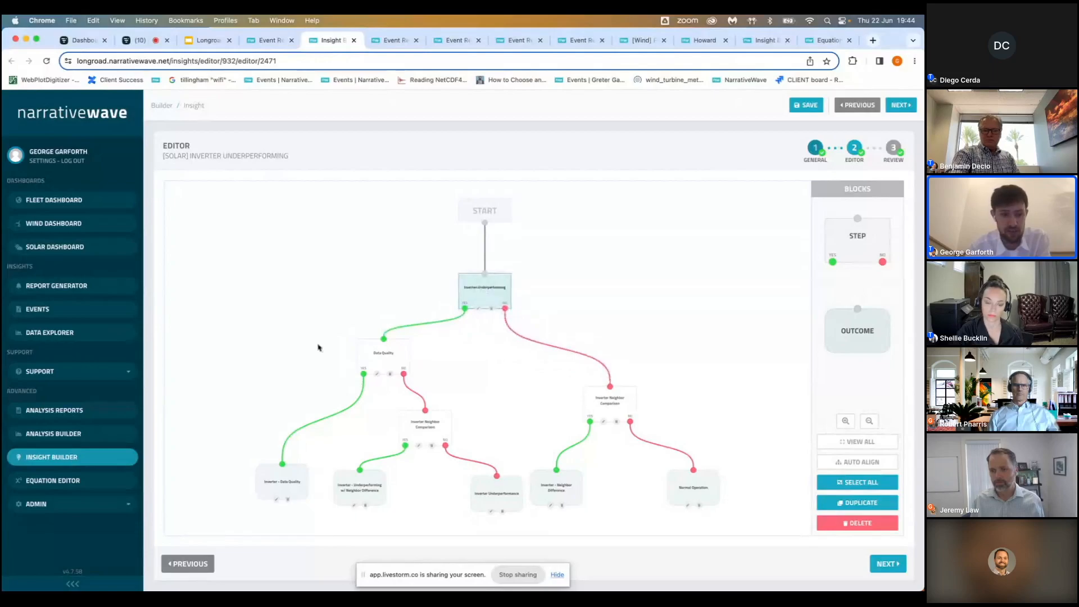
Open the Equation Editor in a separate browser tab and switch to it.
right_click(65, 482)
left_click(110, 420)
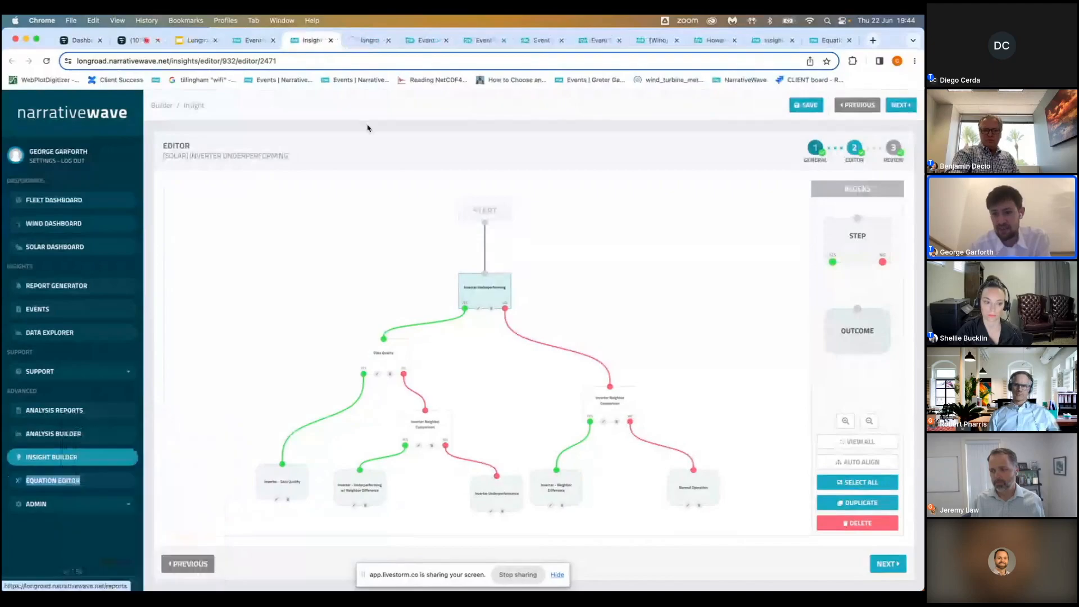
left_click(365, 44)
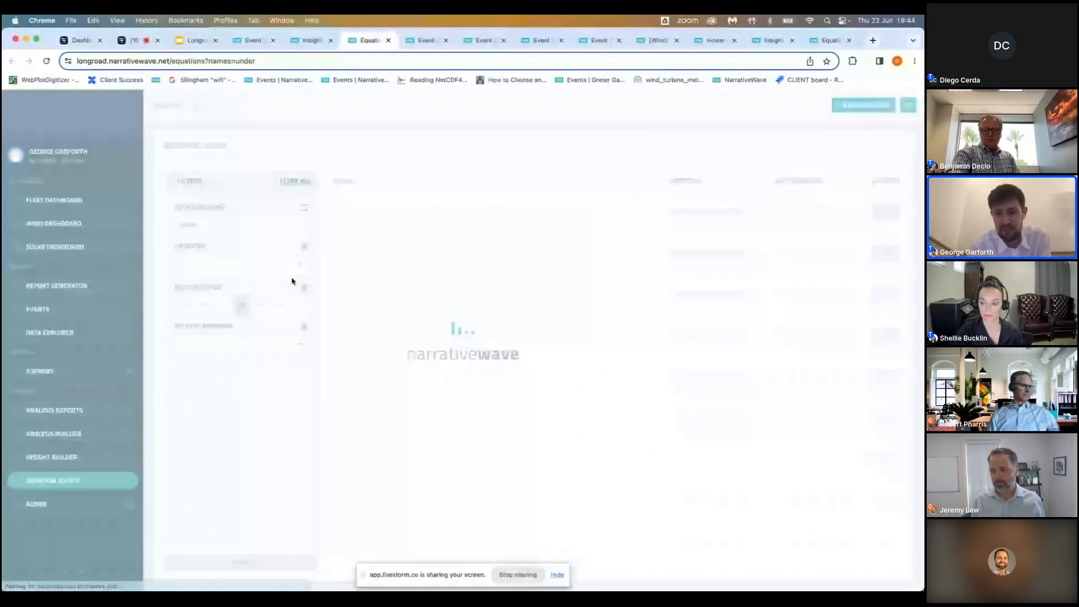
Clear the equation name filter and browse the full equation listing.
left_click(304, 208)
scroll(458, 261, "down", 2)
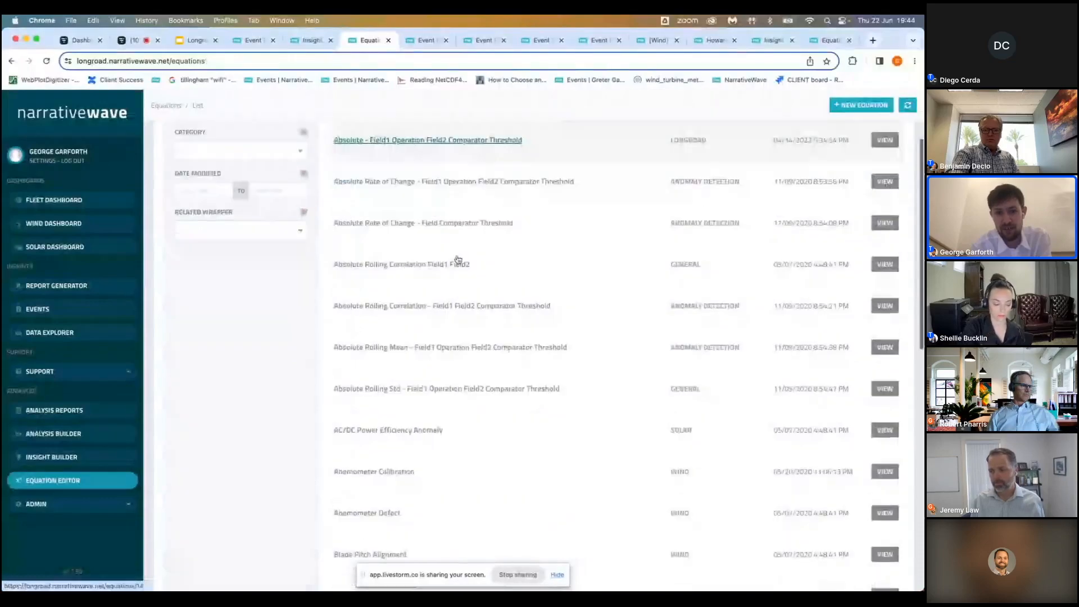
scroll(458, 260, "down", 10)
scroll(457, 259, "up", 12)
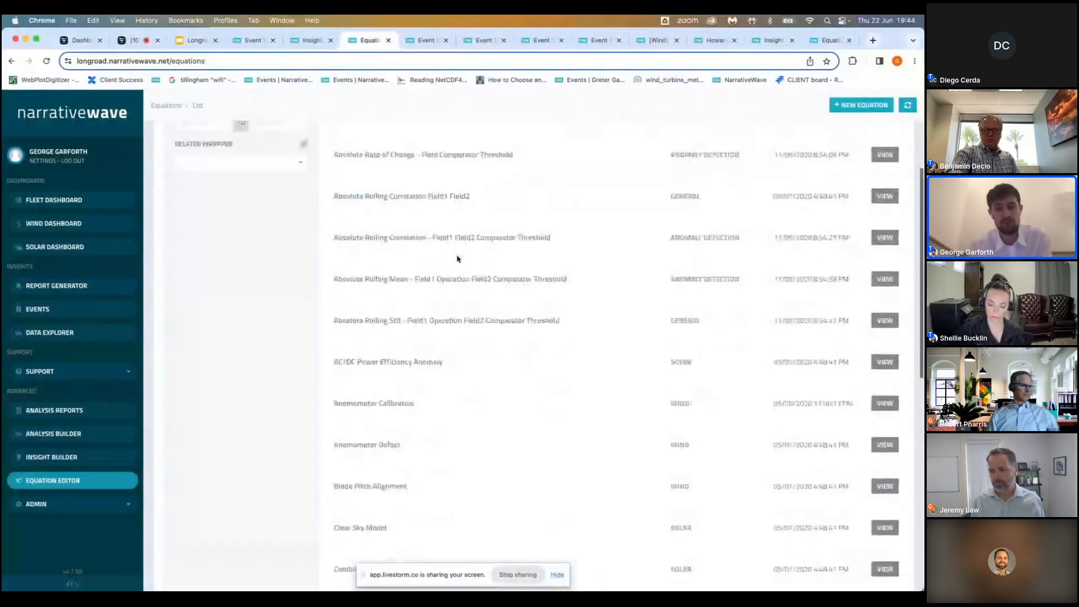
scroll(457, 259, "down", 1)
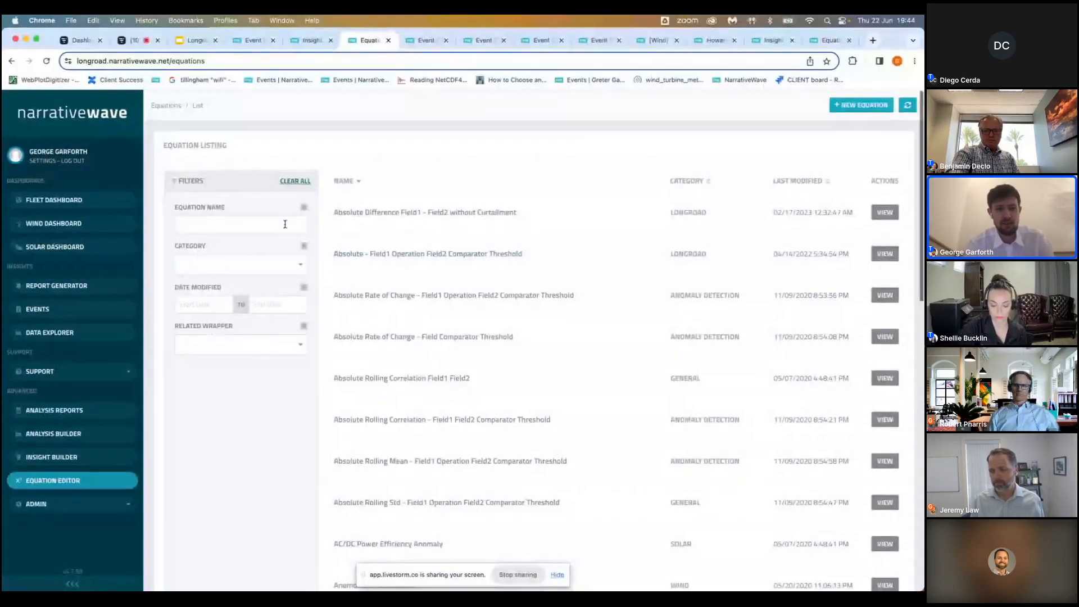
Filter the equations by the name "under" and open the ML Underperformance equation.
left_click(237, 224)
type("under")
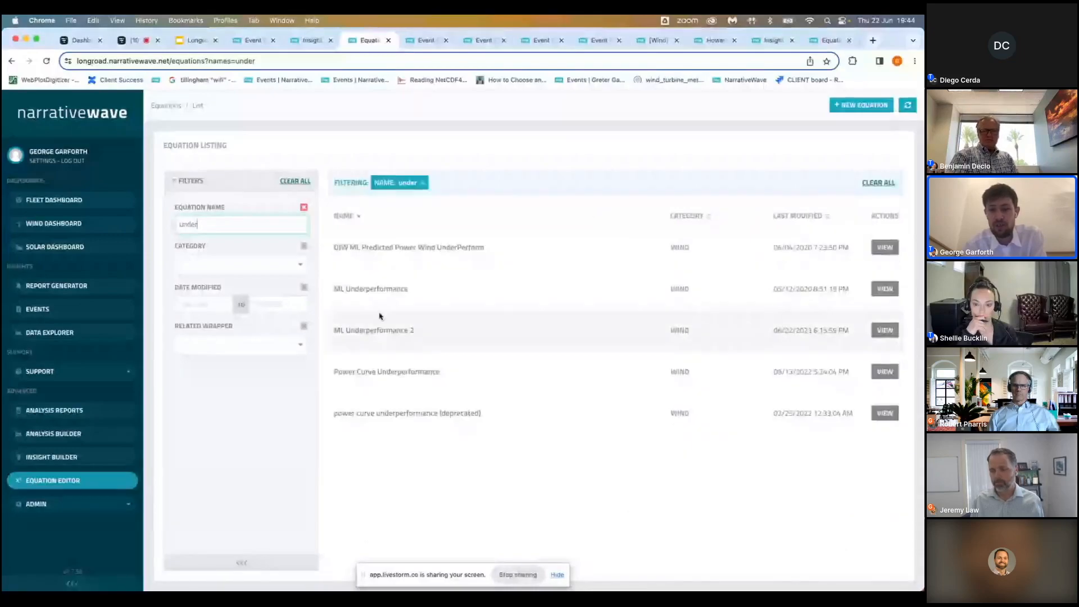
left_click(384, 289)
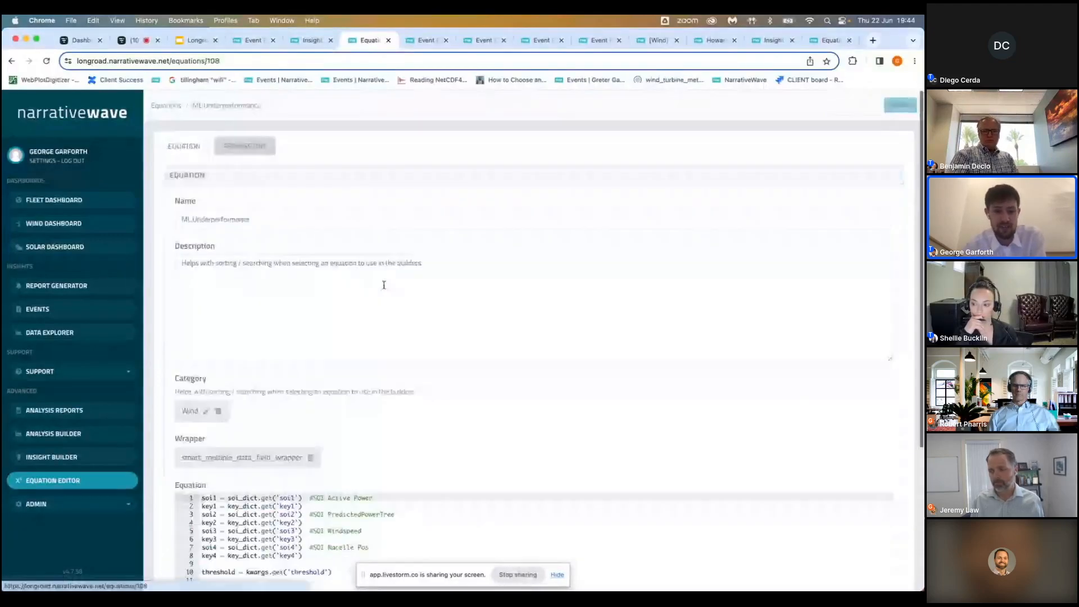
Review the ML Underperformance equation's category, wrapper and code.
scroll(383, 285, "down", 2)
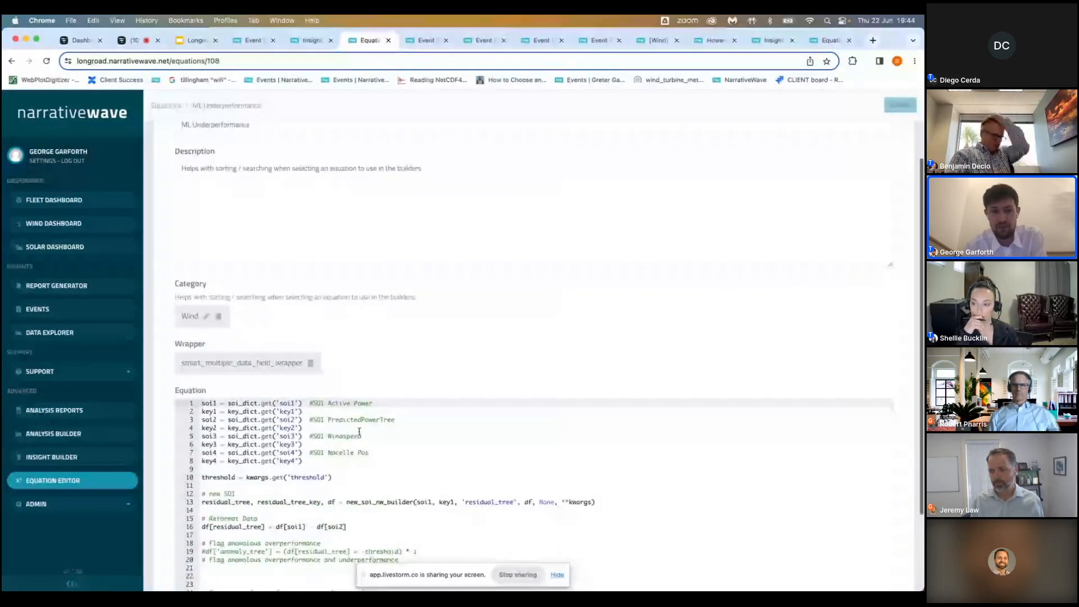
scroll(359, 432, "down", 3)
scroll(359, 393, "up", 5)
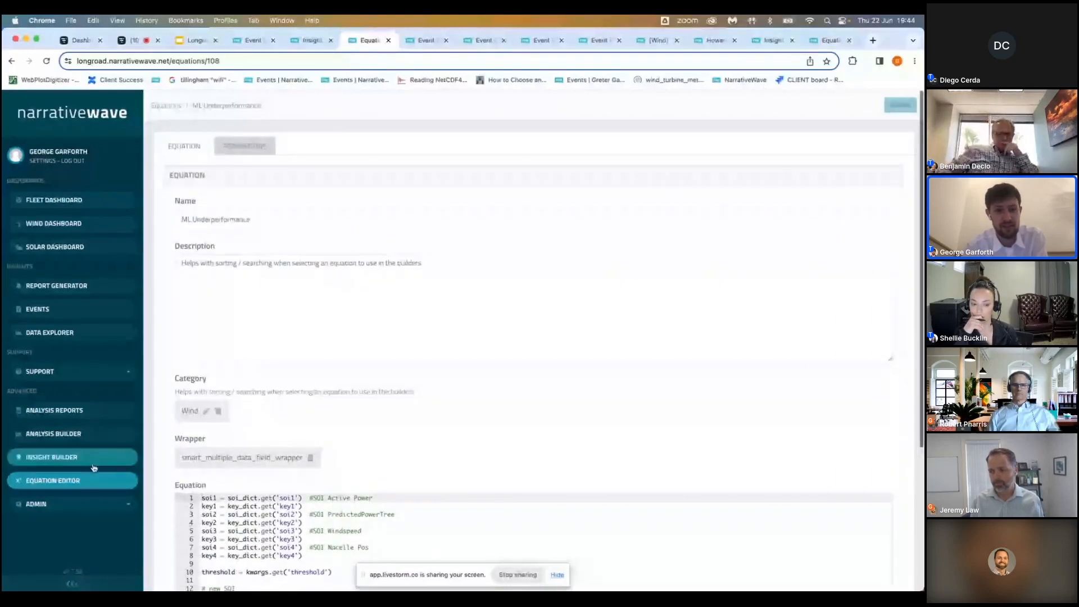
Clear the name filter on the equation listing and show 100 equations per page.
left_click(61, 482)
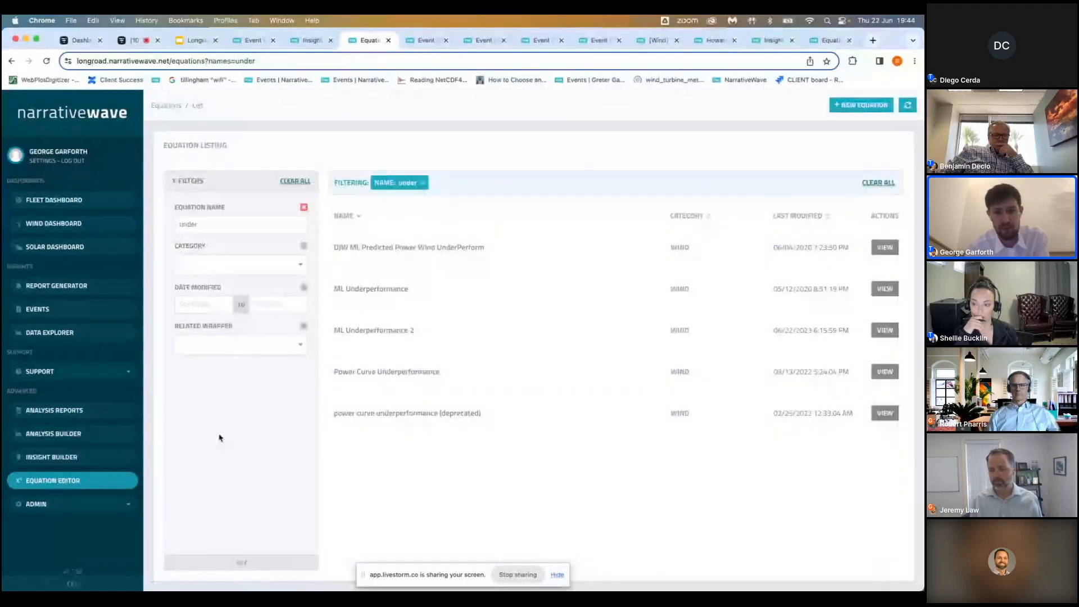
left_click(303, 206)
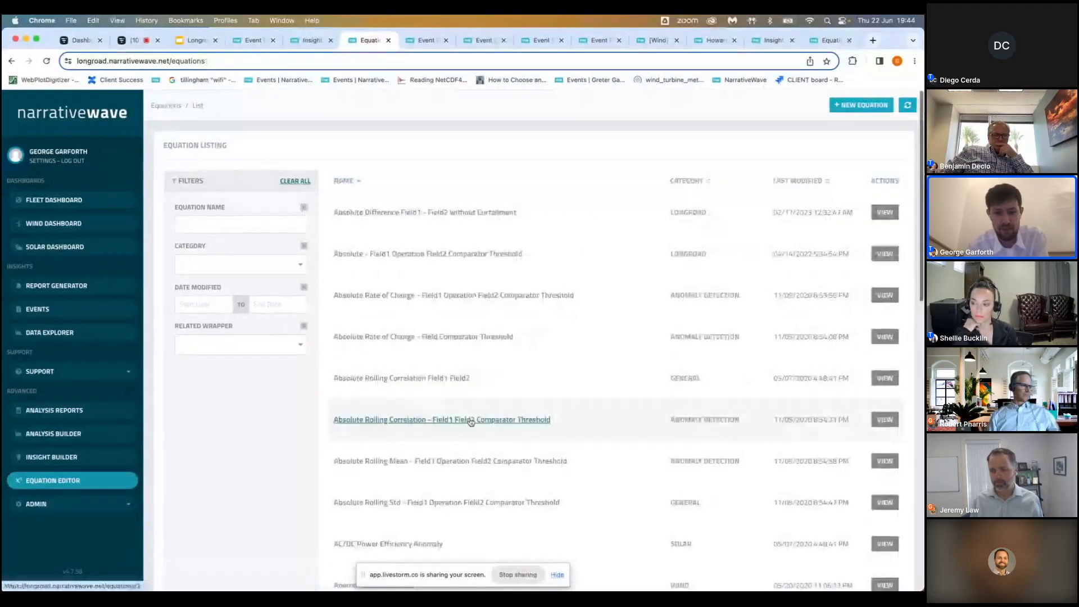
scroll(433, 426, "down", 15)
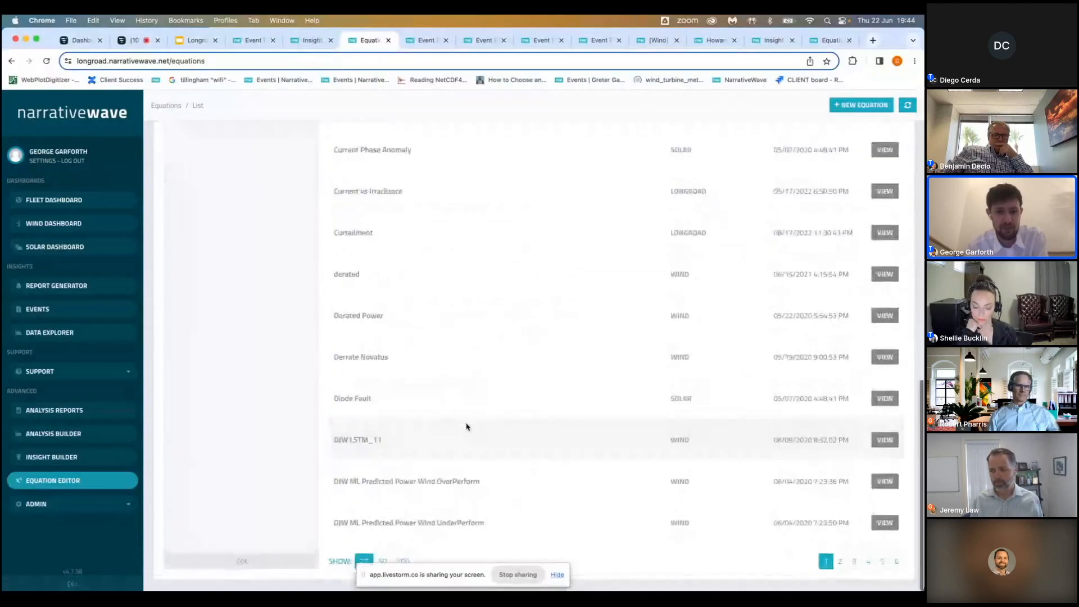
left_click(401, 561)
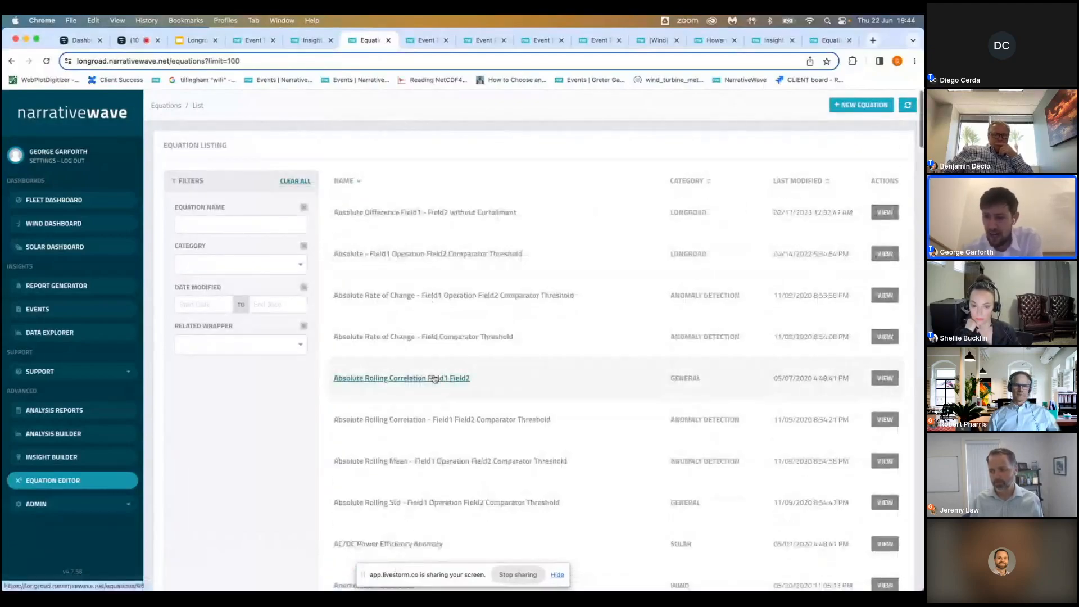